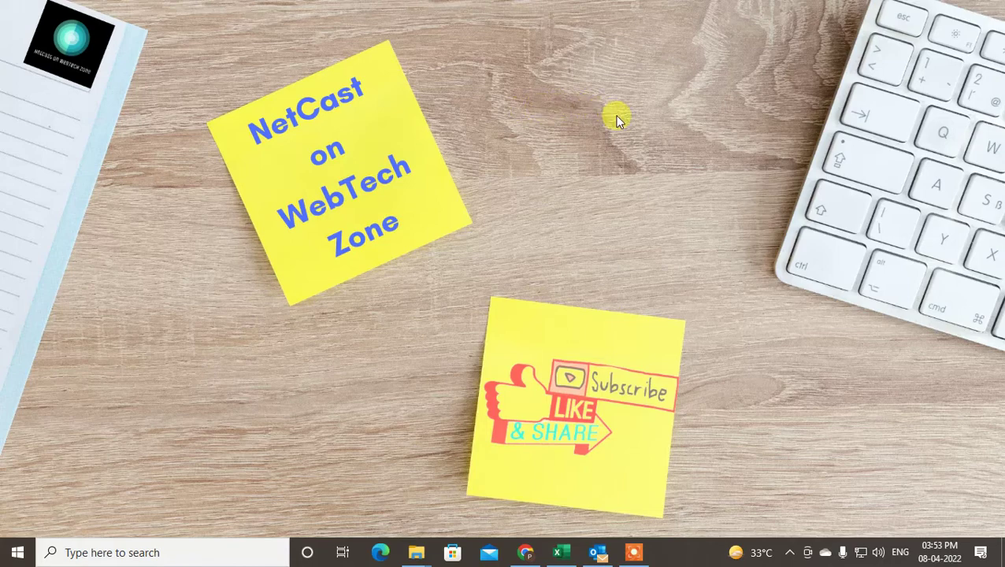
Step: Launch Outlook and switch to the Inbox folder
right_click(525, 93)
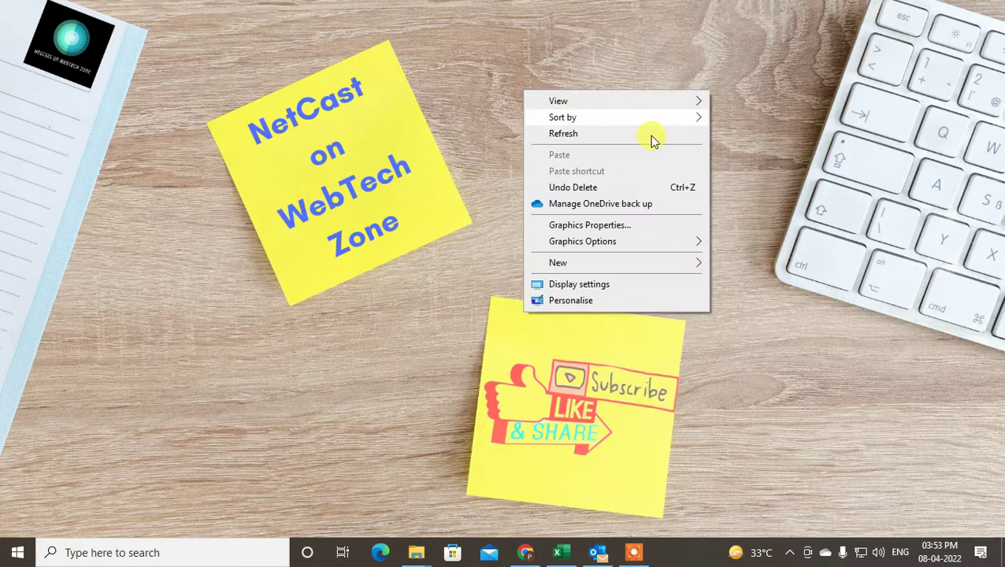
click(587, 133)
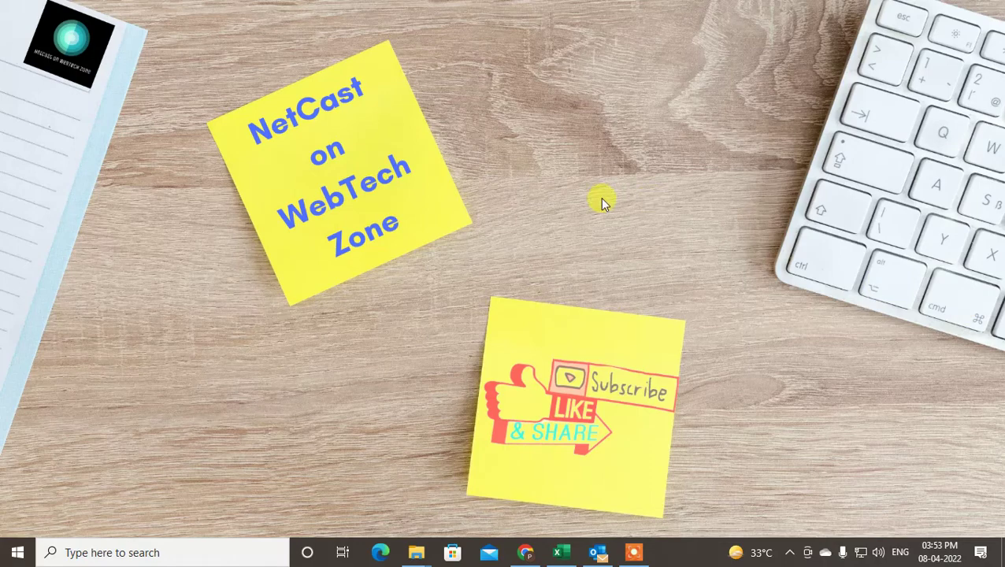
click(596, 551)
click(24, 160)
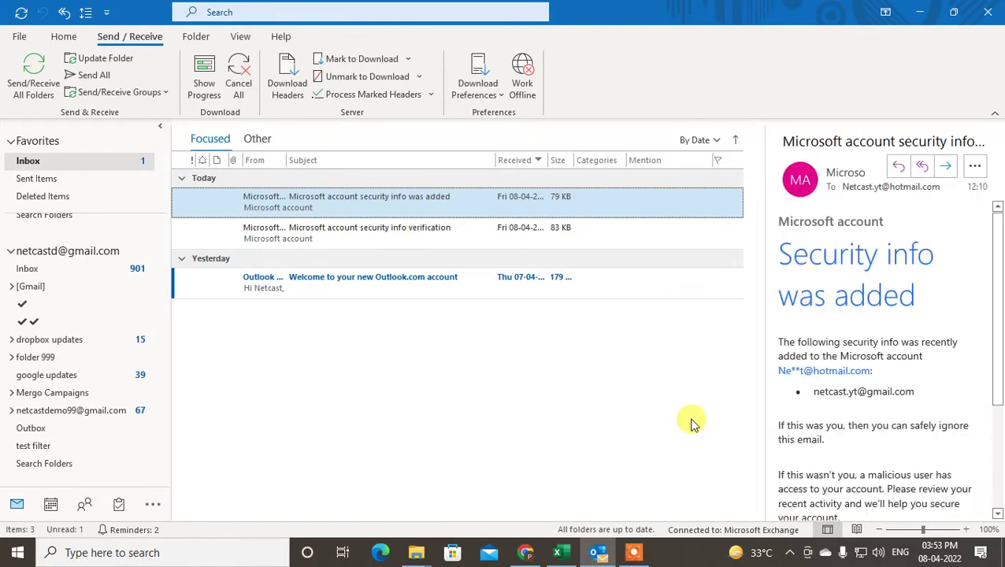
Step: Open Outlook Options from the File view and show the Advanced page
click(19, 40)
click(18, 33)
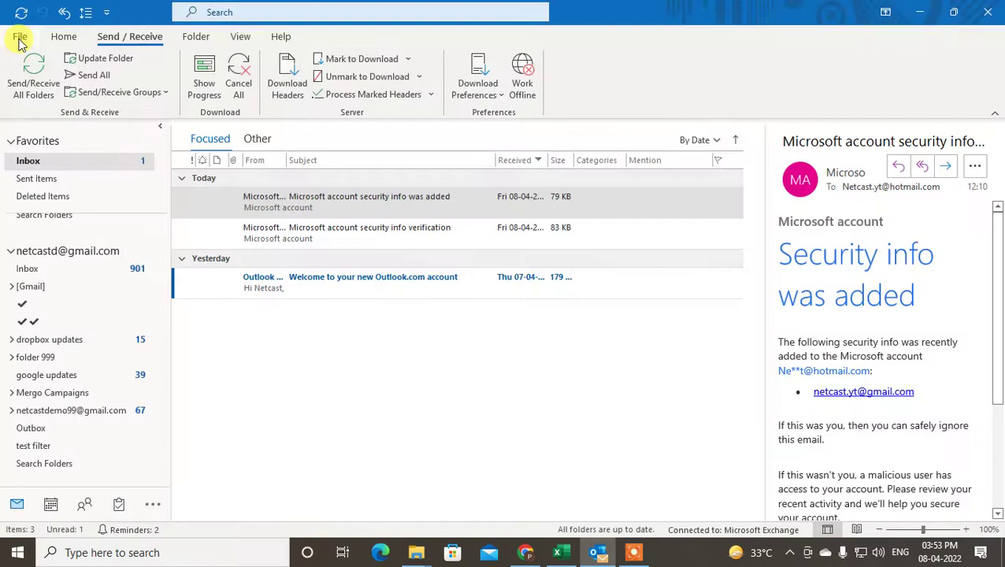
click(19, 40)
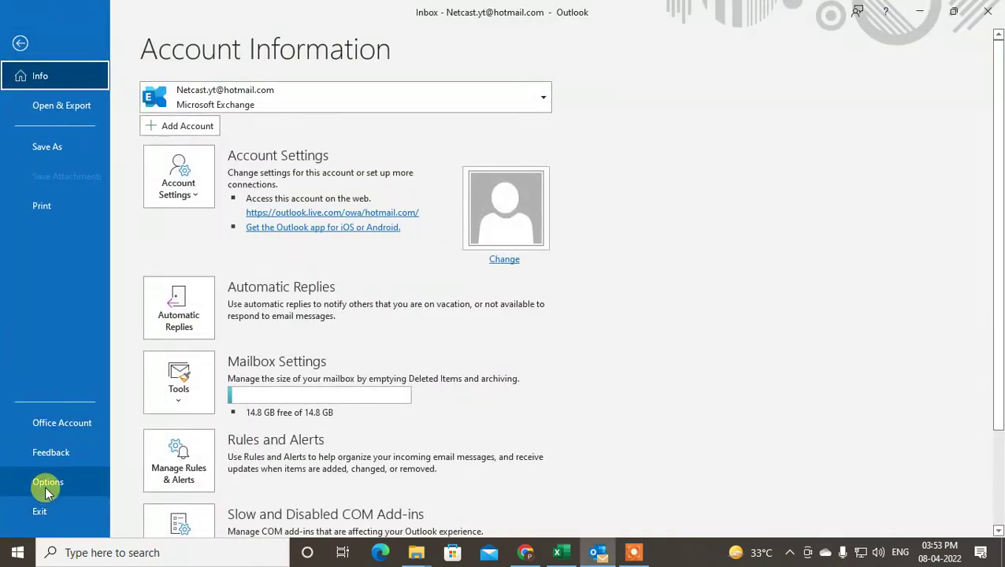
click(46, 488)
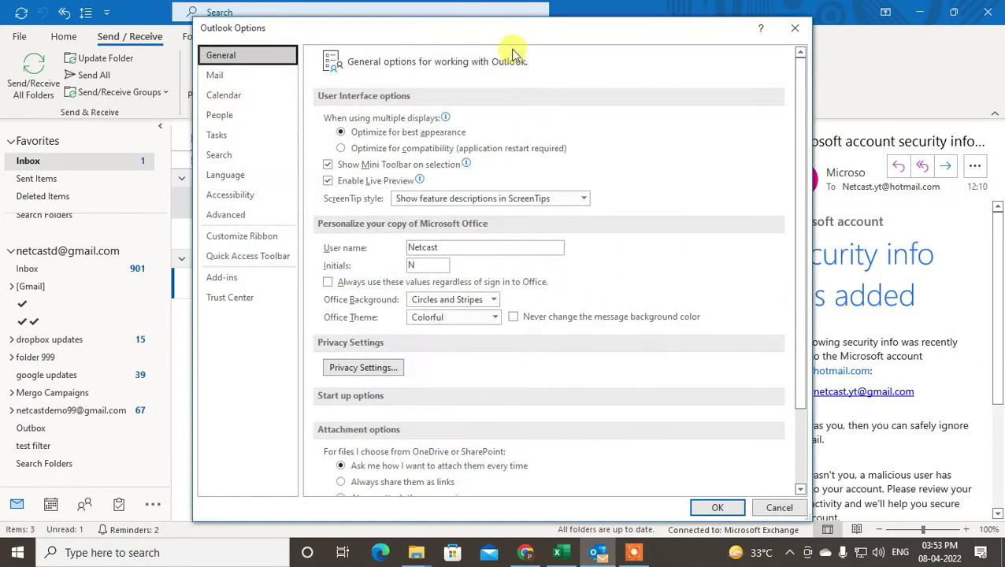
drag(527, 27, 510, 39)
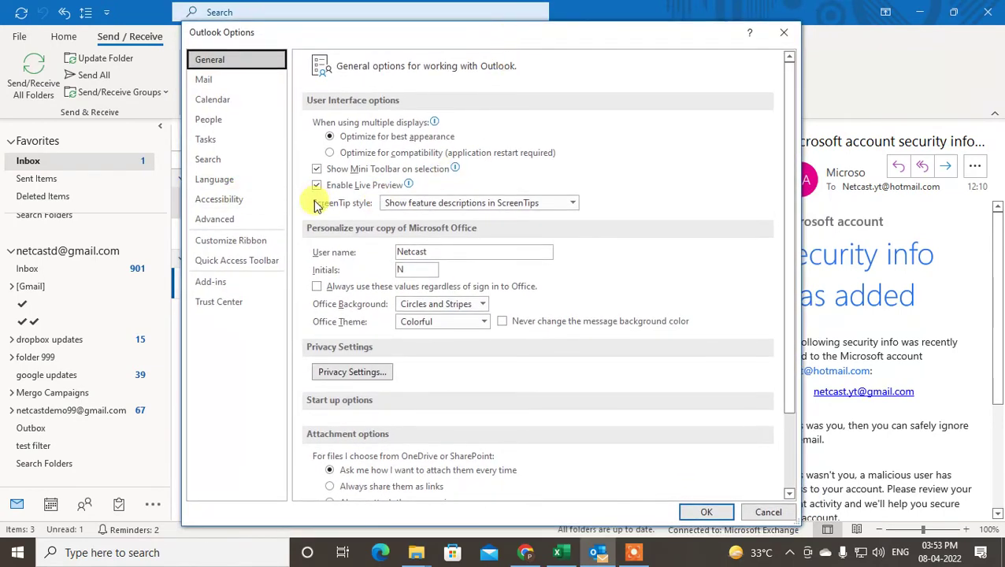
click(209, 221)
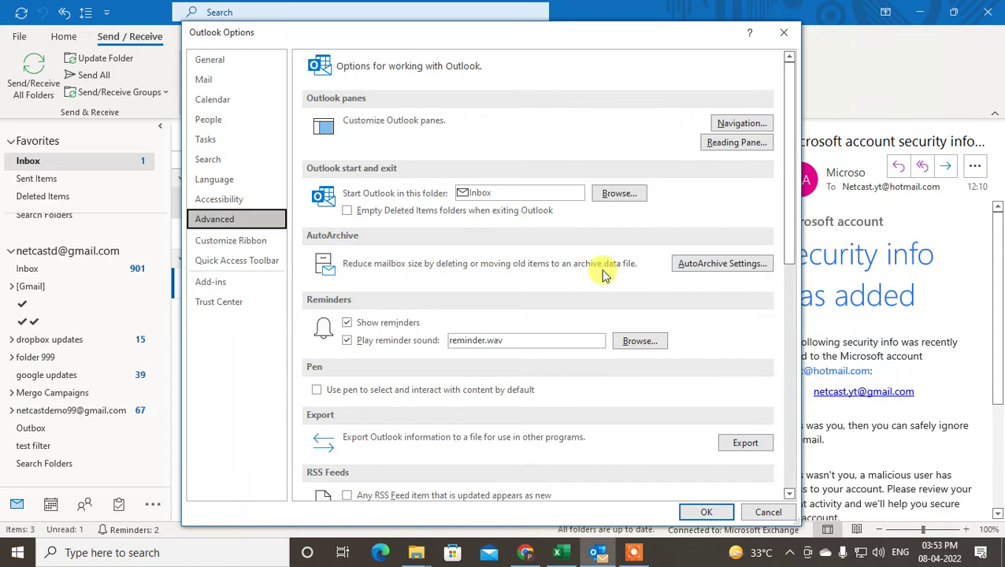
Step: In AutoArchive settings, enable Run AutoArchive every 15 days
click(703, 266)
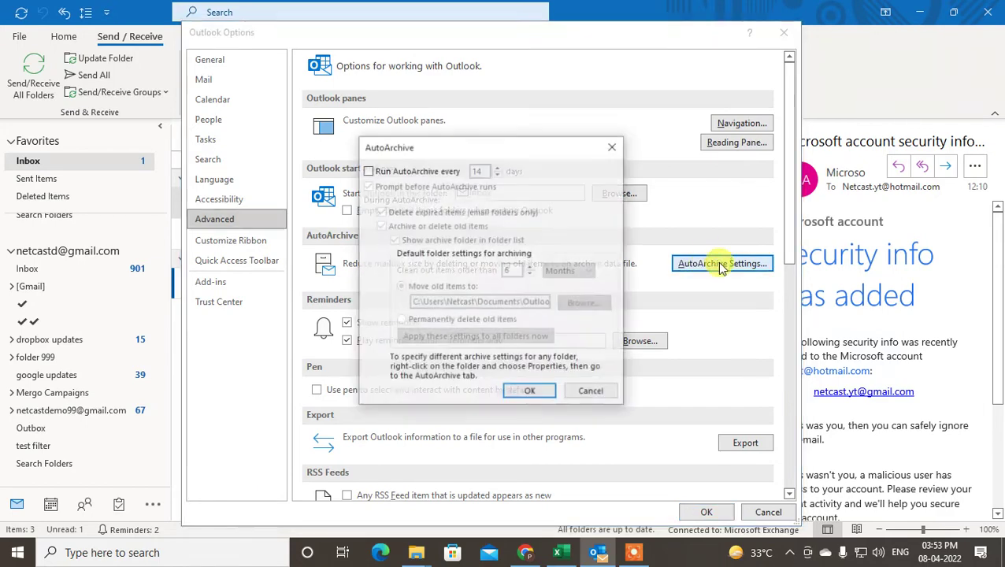
drag(505, 141, 404, 114)
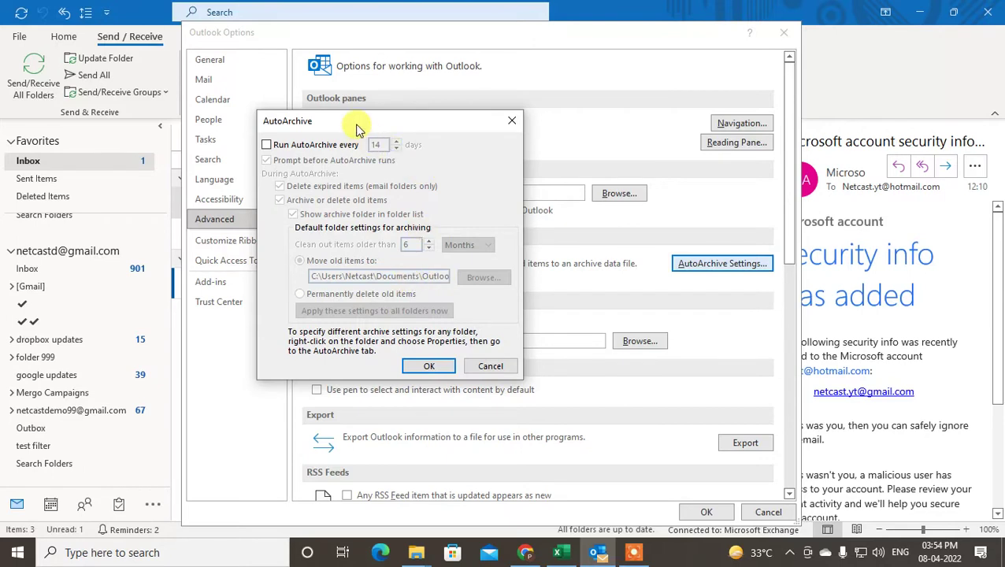
drag(356, 120, 502, 109)
click(413, 133)
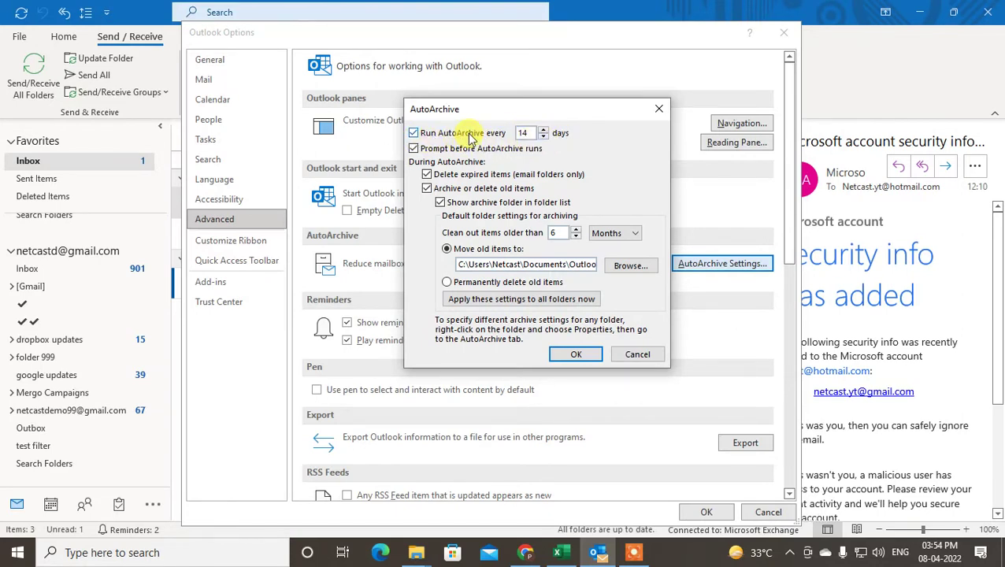
click(543, 137)
click(543, 137)
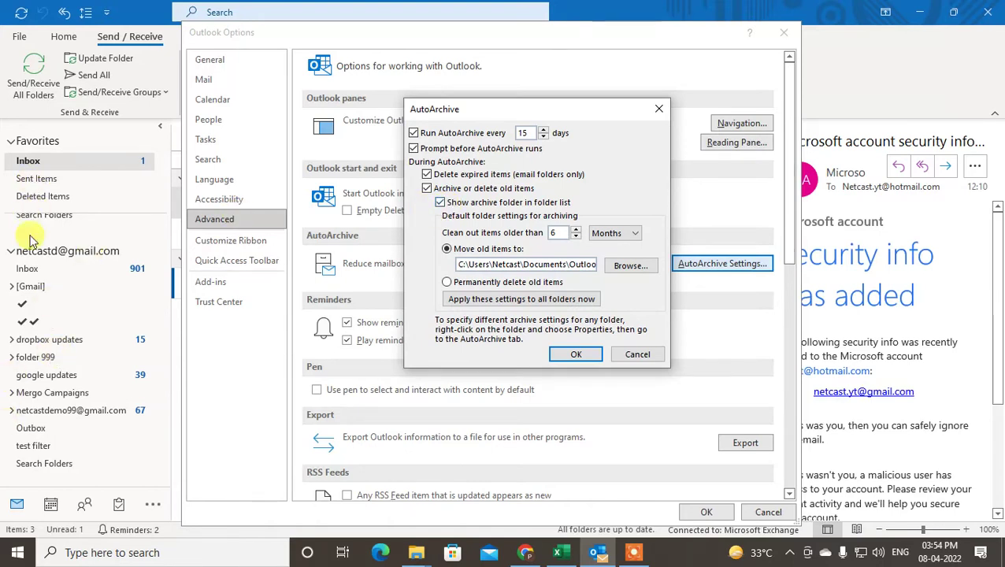
Step: Clean out items older than 14 months, moving them to the archive file
click(447, 249)
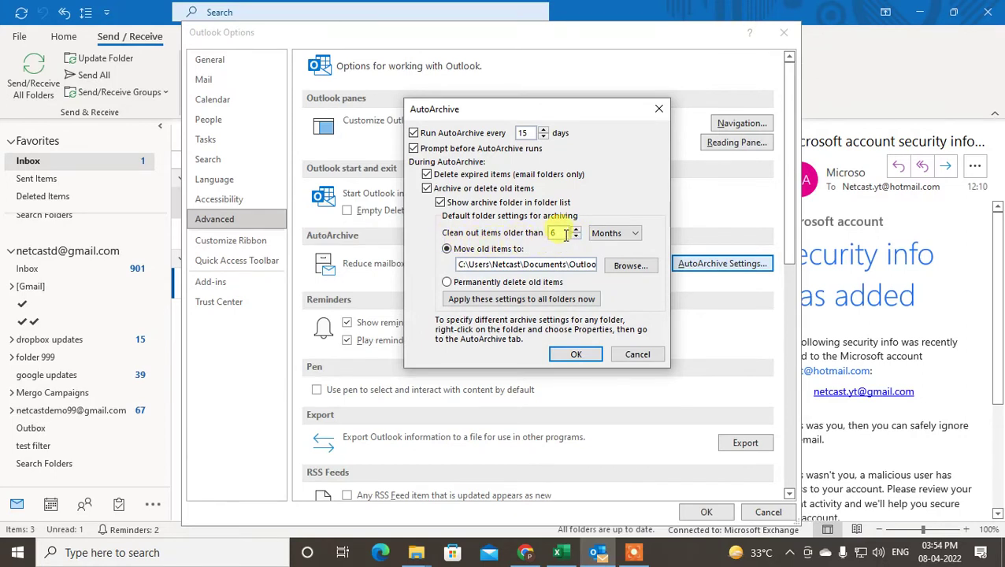
click(608, 234)
click(619, 254)
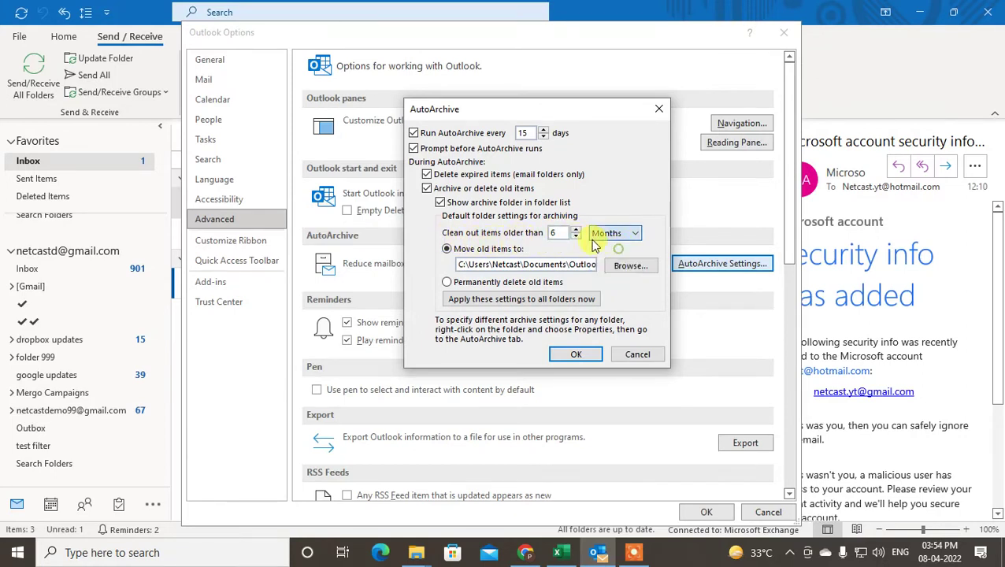
click(576, 236)
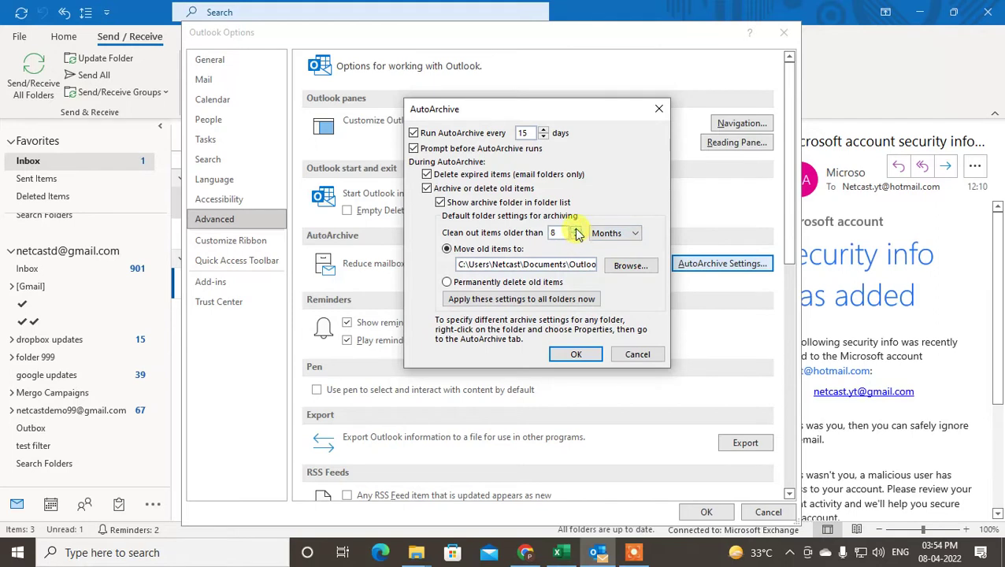
click(575, 230)
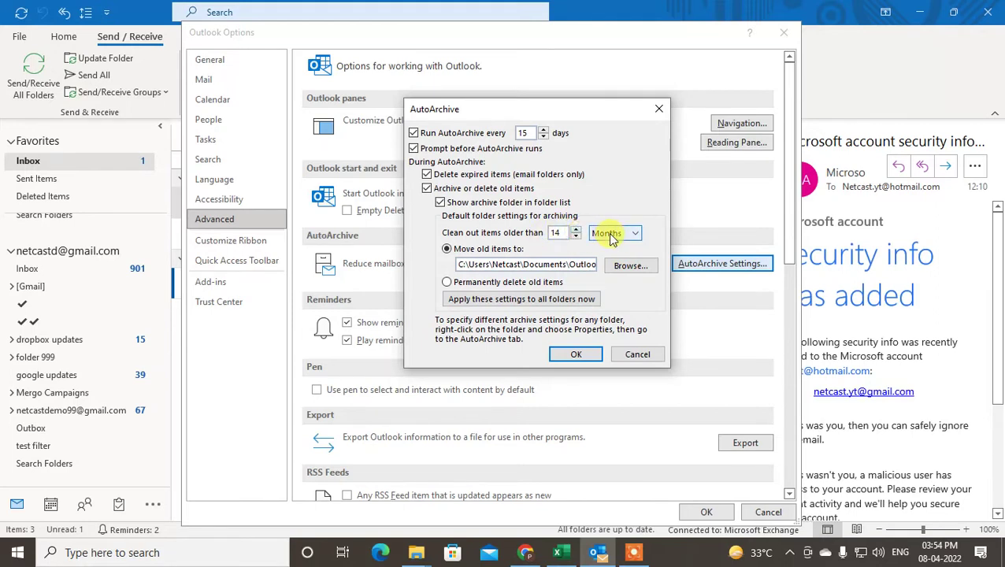
click(610, 233)
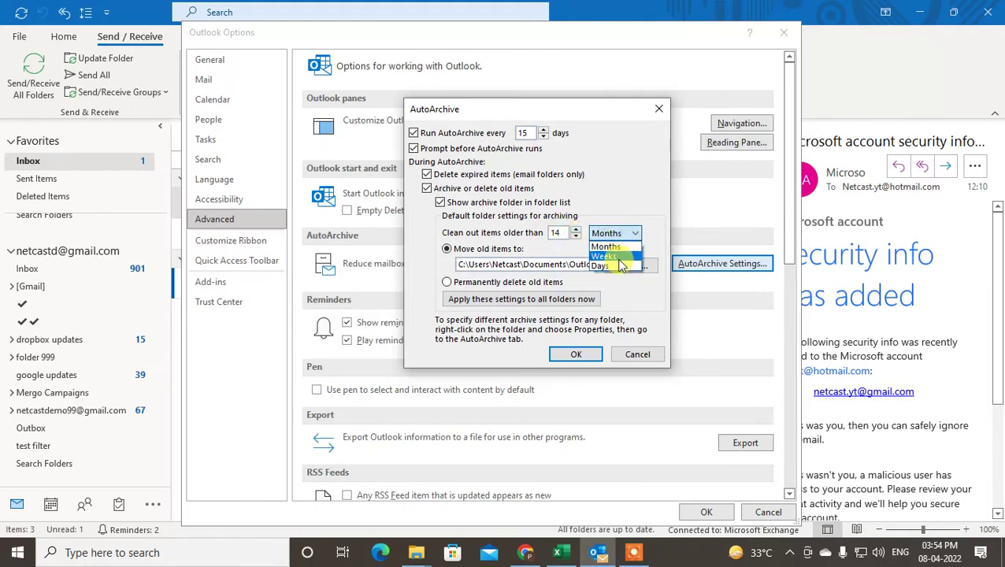
click(549, 254)
click(461, 252)
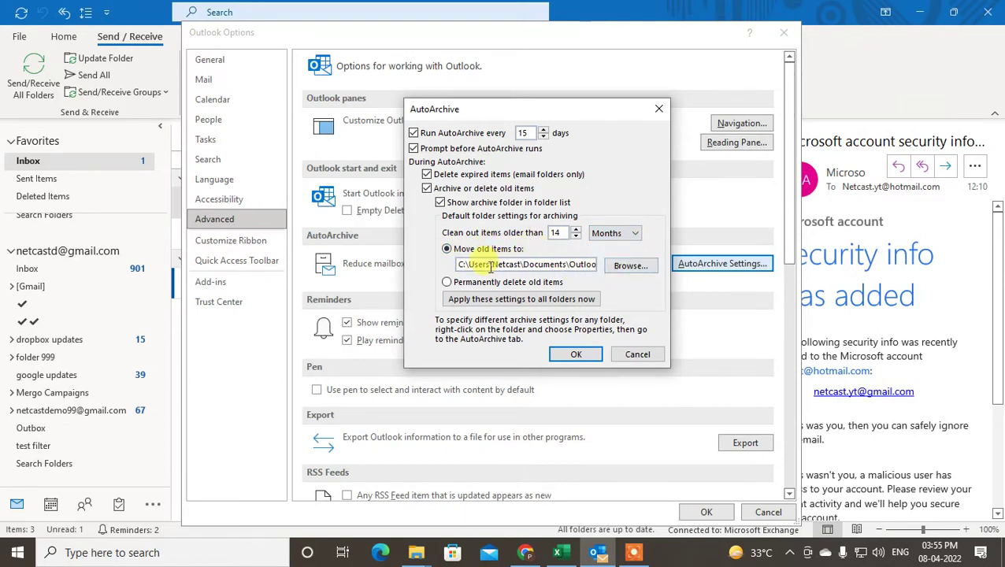
Step: Keep Move old items to, apply the settings to all folders, and confirm with OK
click(627, 267)
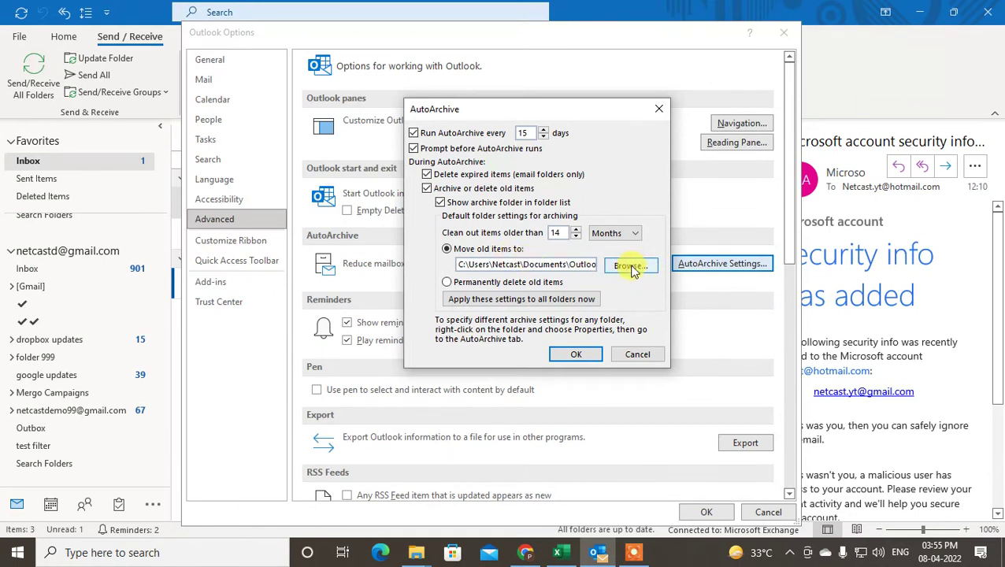
click(446, 282)
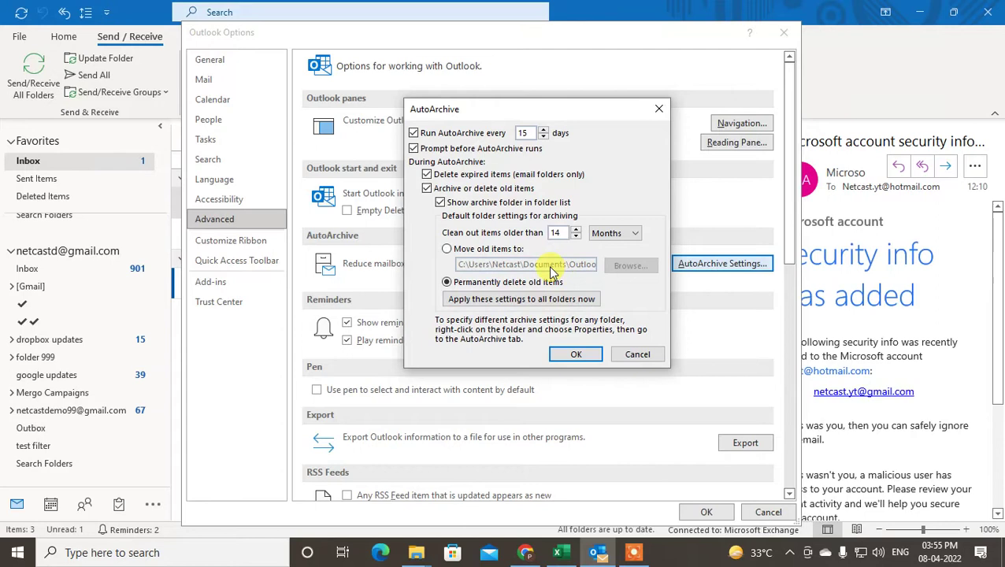
click(449, 249)
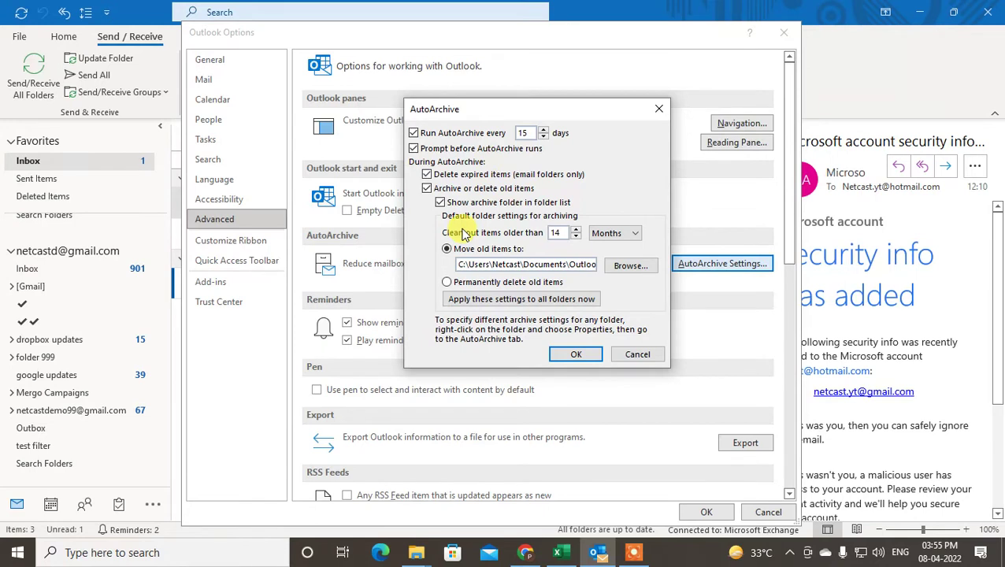
click(531, 301)
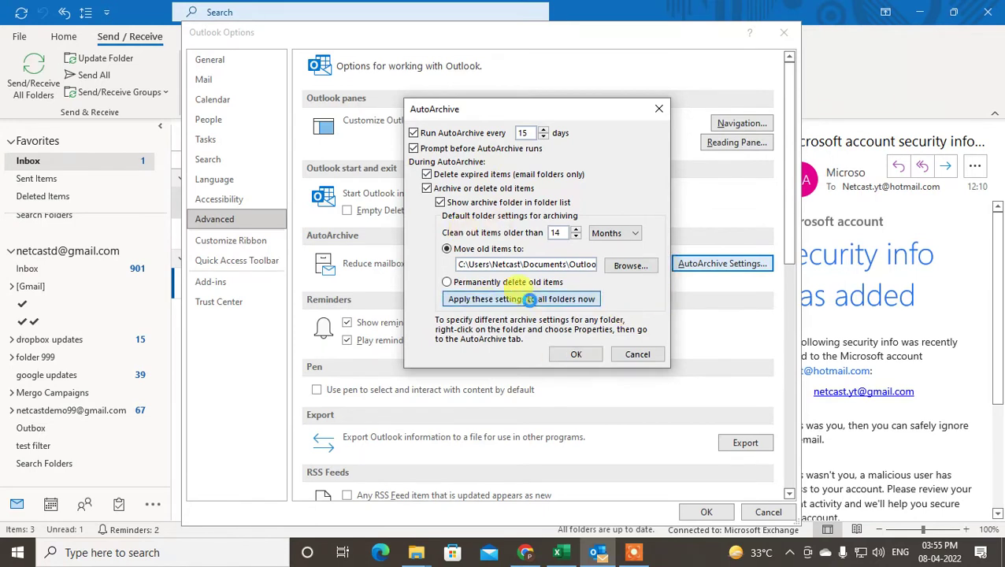
click(575, 353)
Step: Close Outlook Options and select the Gmail account's Inbox
click(706, 512)
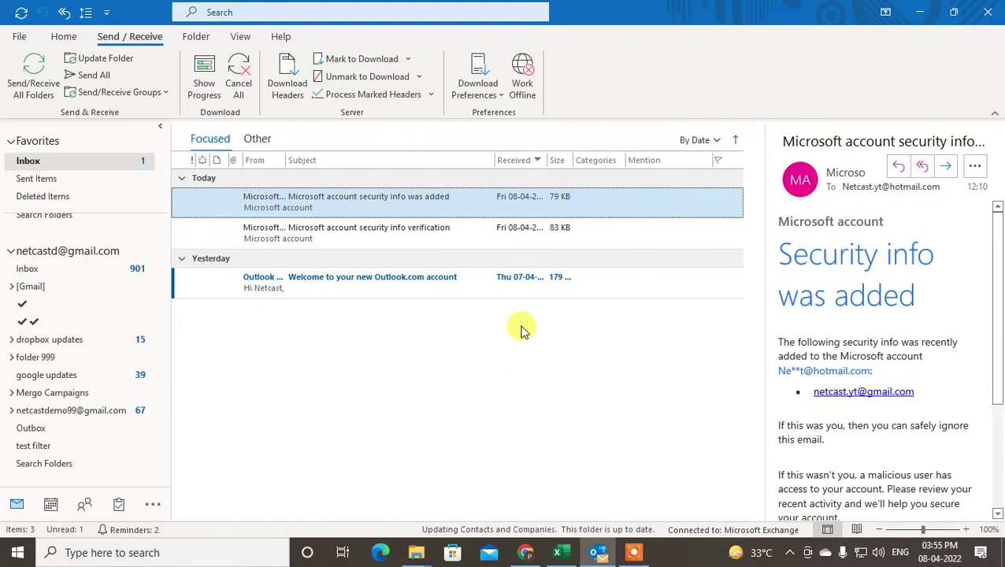
scroll(998, 304, down, 2)
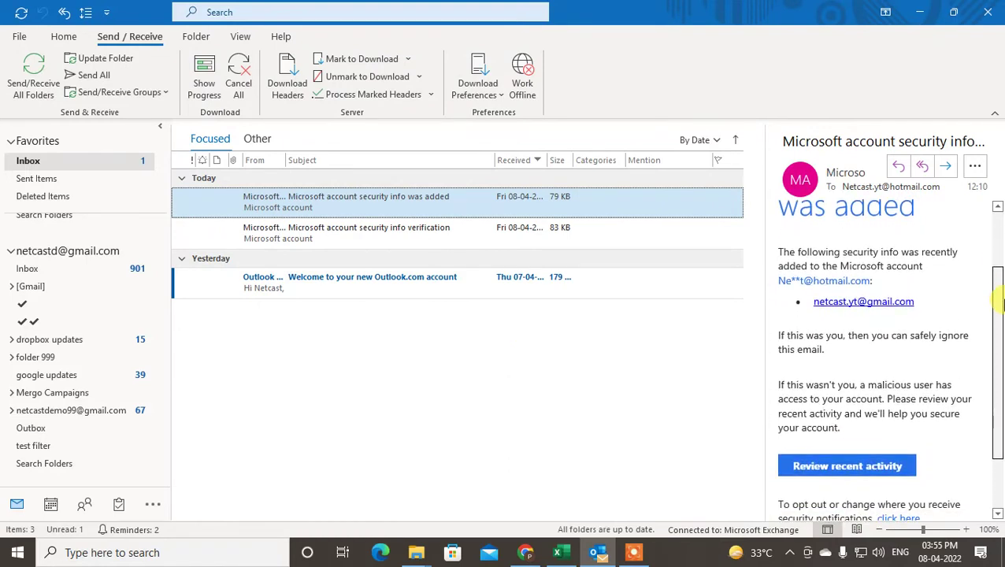
scroll(995, 244, up, 2)
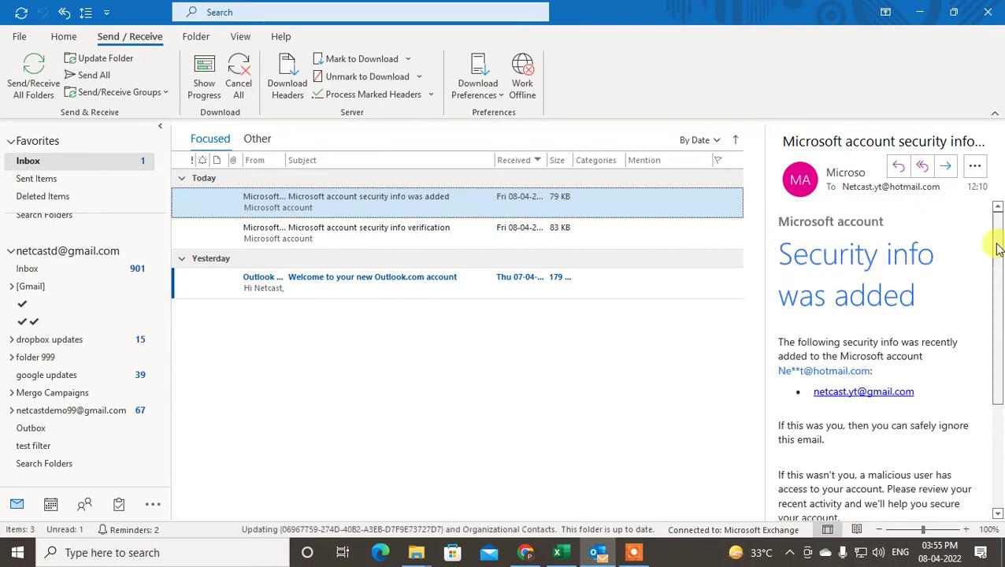
scroll(32, 315, up, 2)
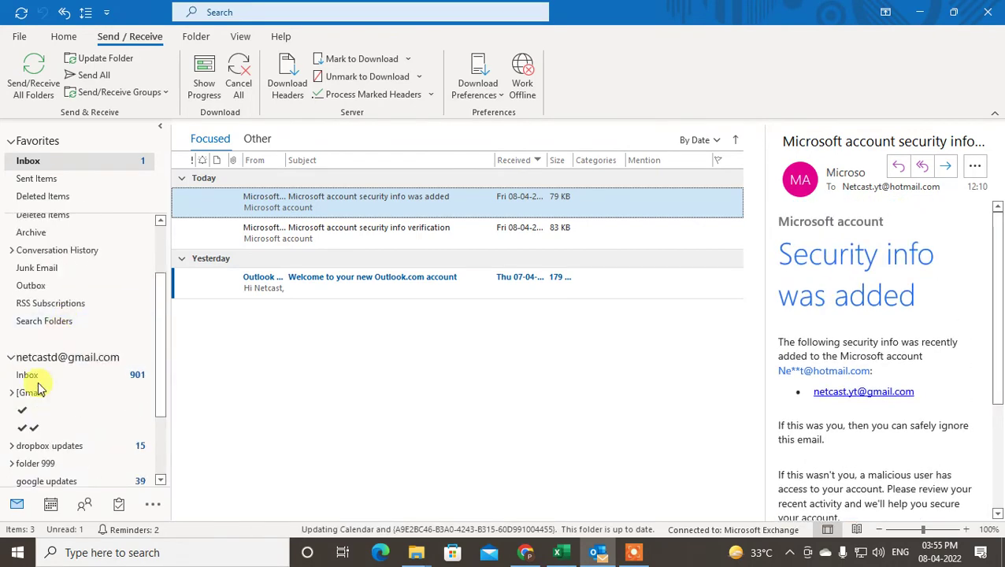
click(36, 375)
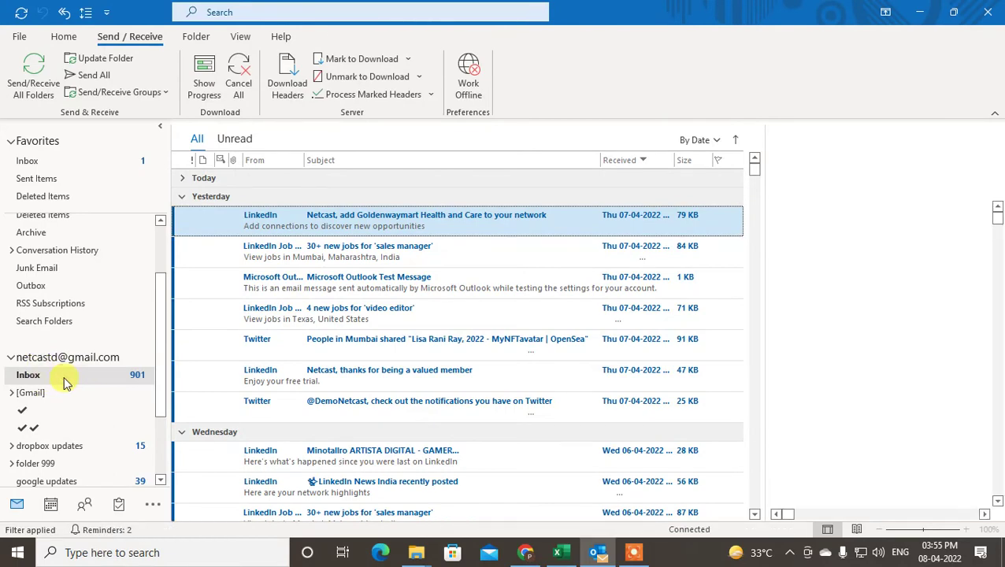
Step: Try the Inbox's AutoArchive tab options in Properties, then cancel without saving
right_click(66, 381)
click(118, 365)
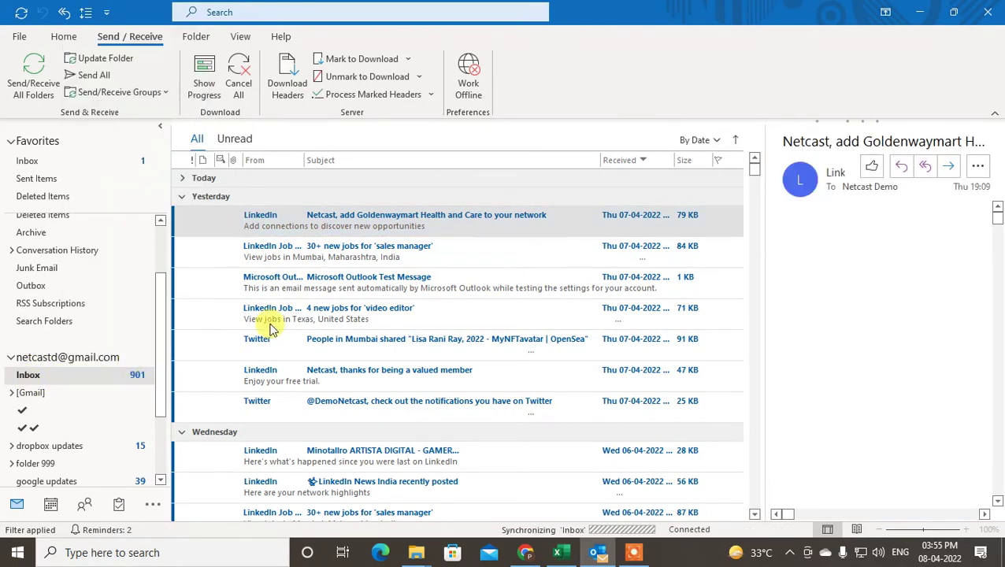
click(444, 127)
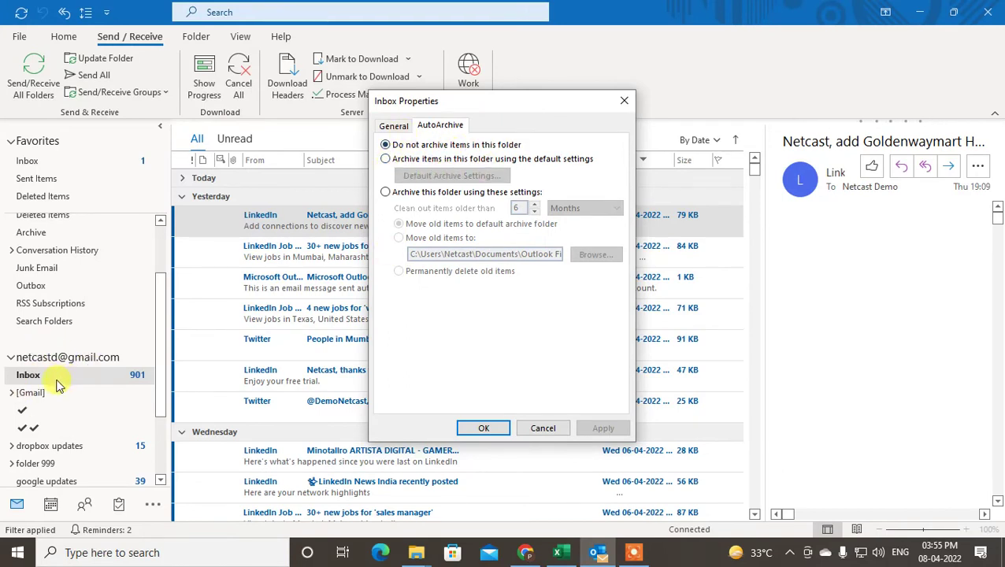
click(386, 159)
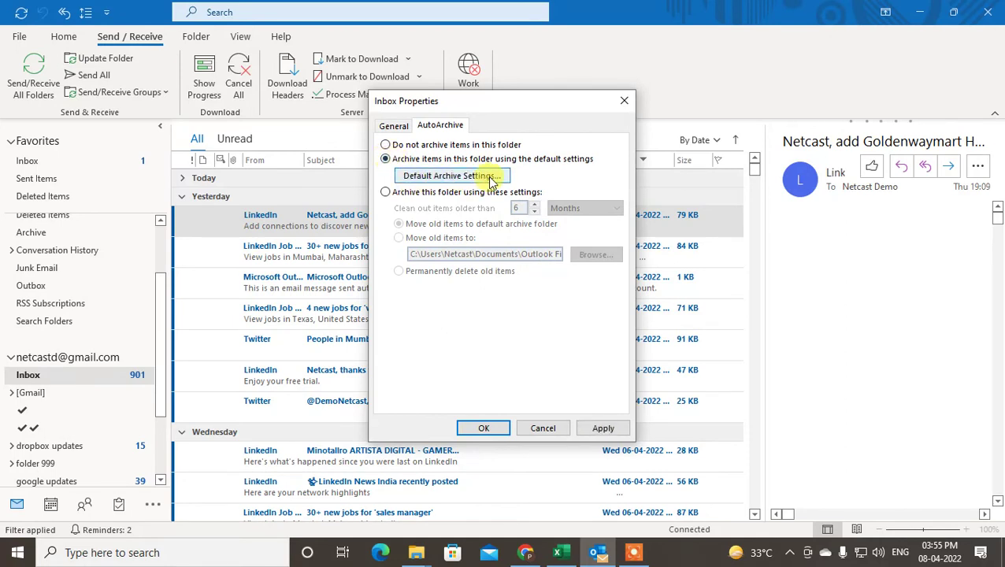
click(386, 145)
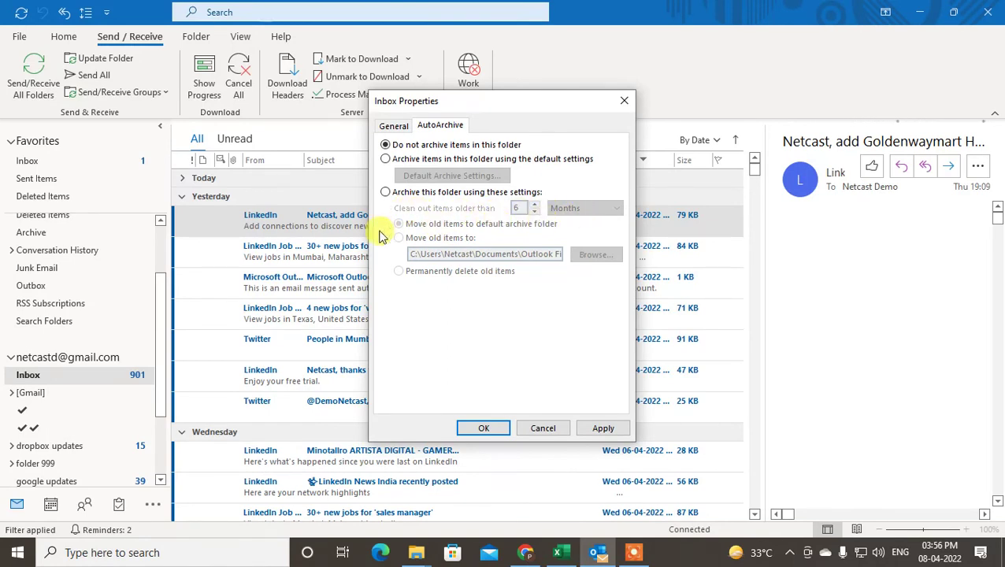
click(540, 428)
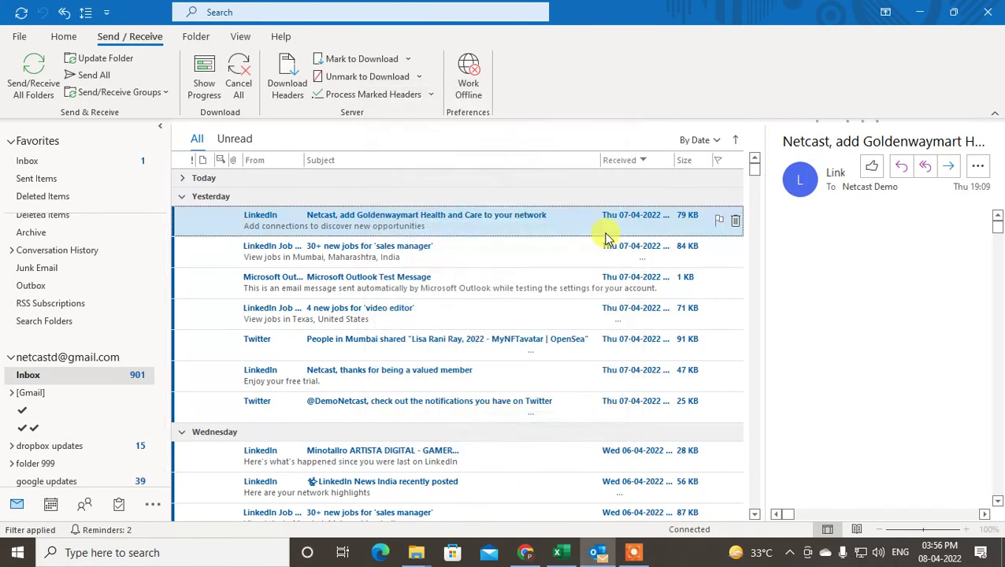